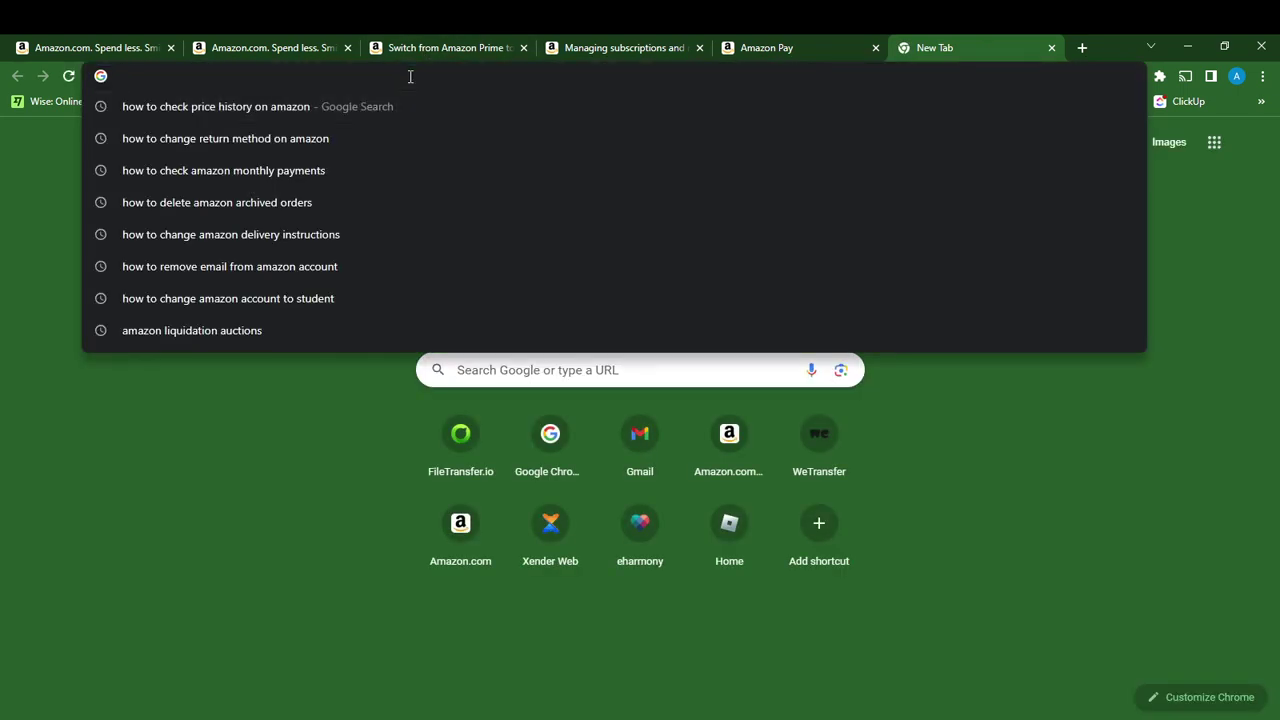
Search Google for 'amazon photos'
{"action": "type", "text": "am"}
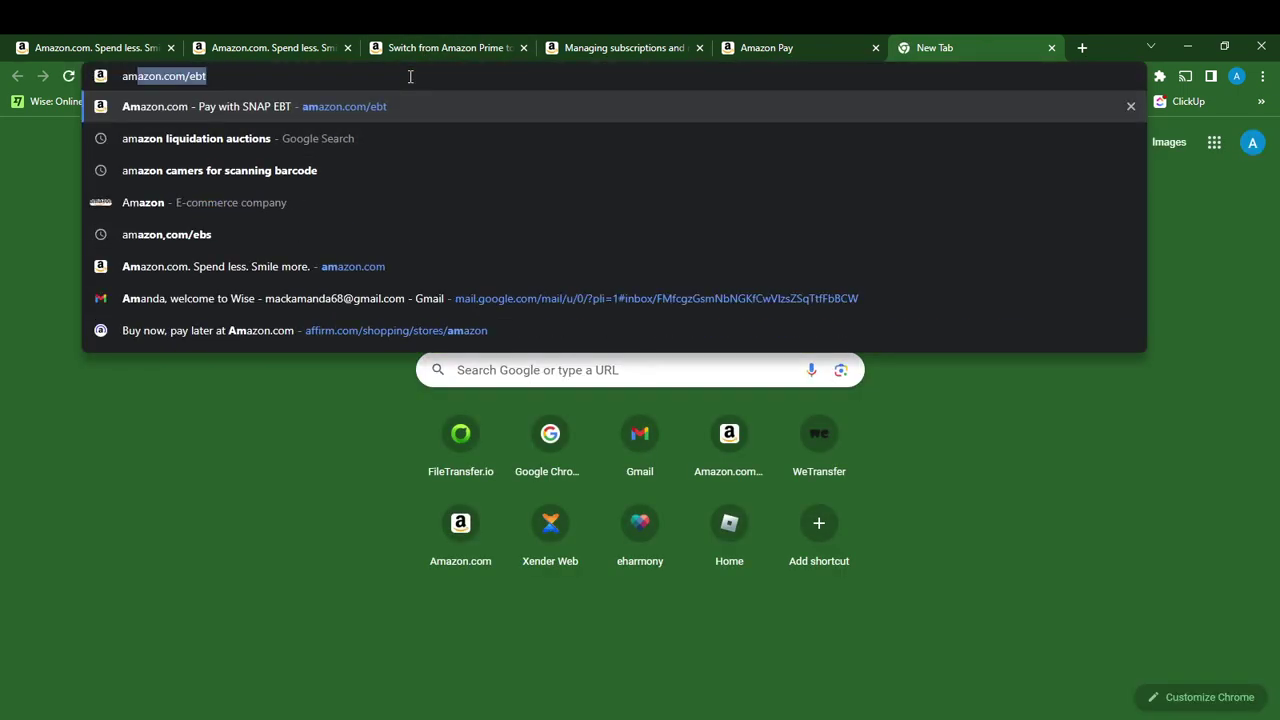
{"action": "type", "text": "az"}
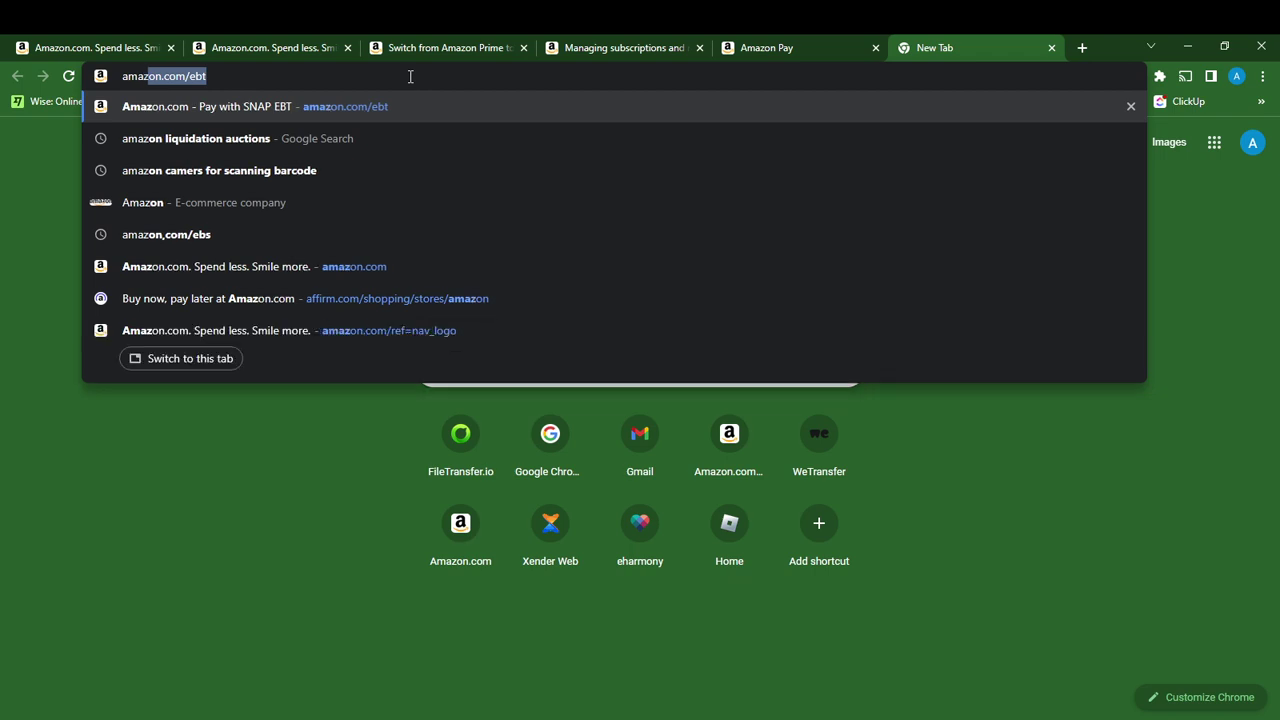
{"action": "type", "text": "on"}
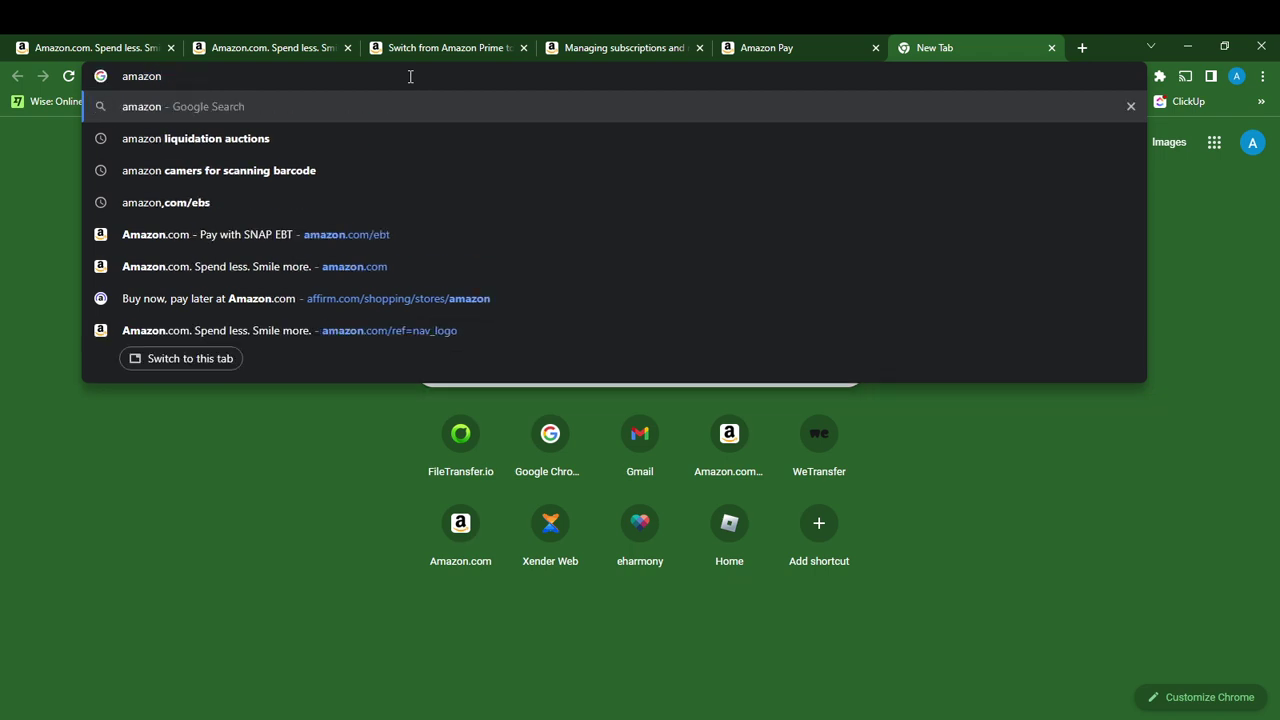
{"action": "type", "text": " pho"}
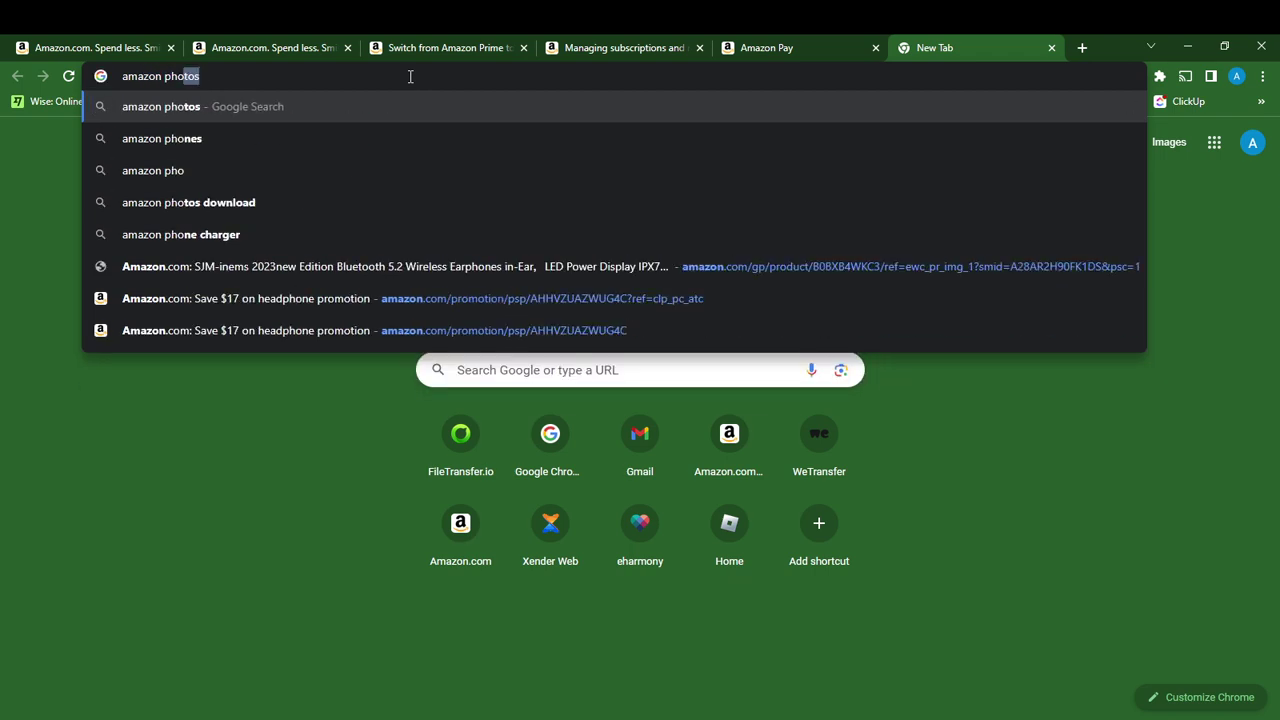
{"action": "type", "text": "tos"}
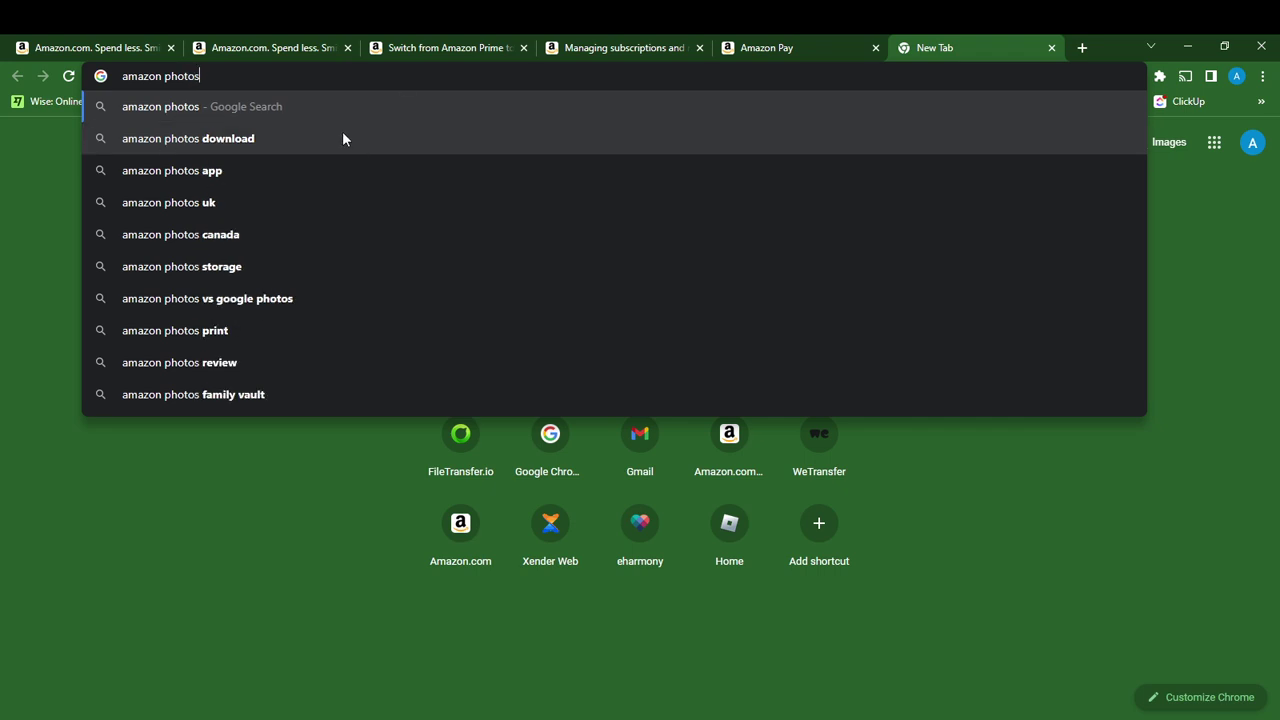
{"action": "key", "text": "Return"}
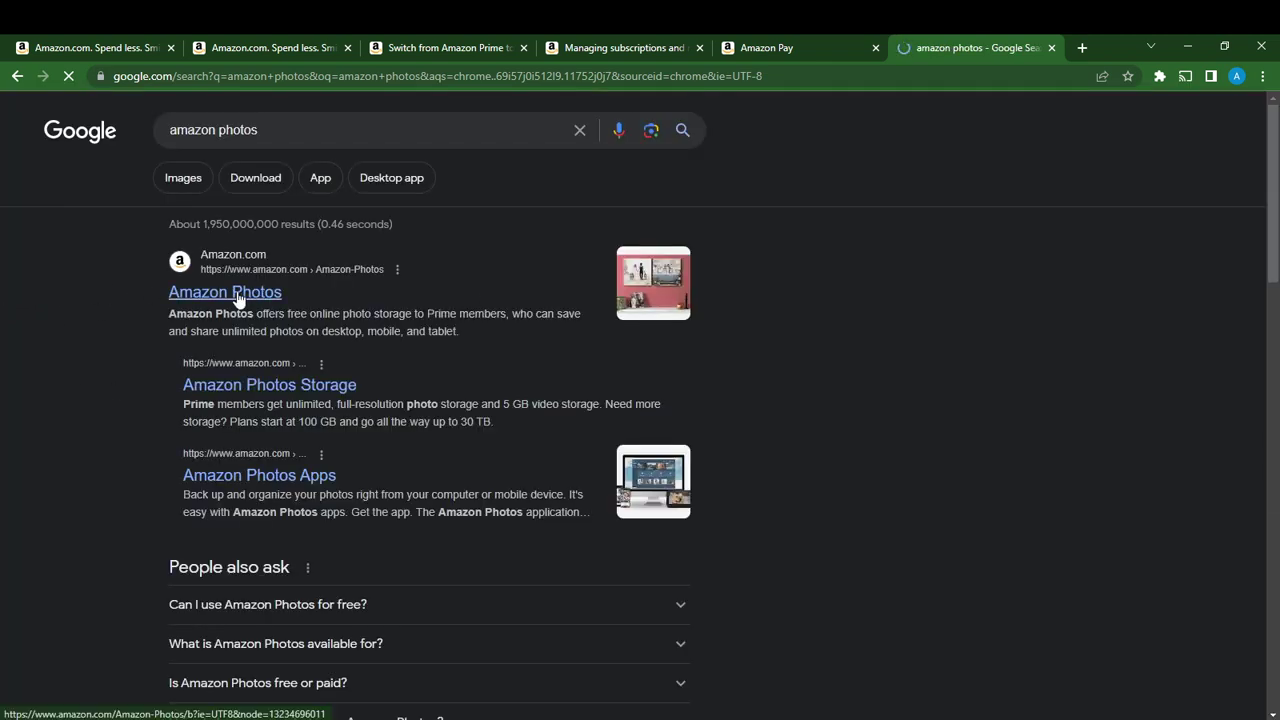
Open the Amazon Photos result, reload the page, and sign in to the account
{"action": "left_click", "coordinate": [238, 296]}
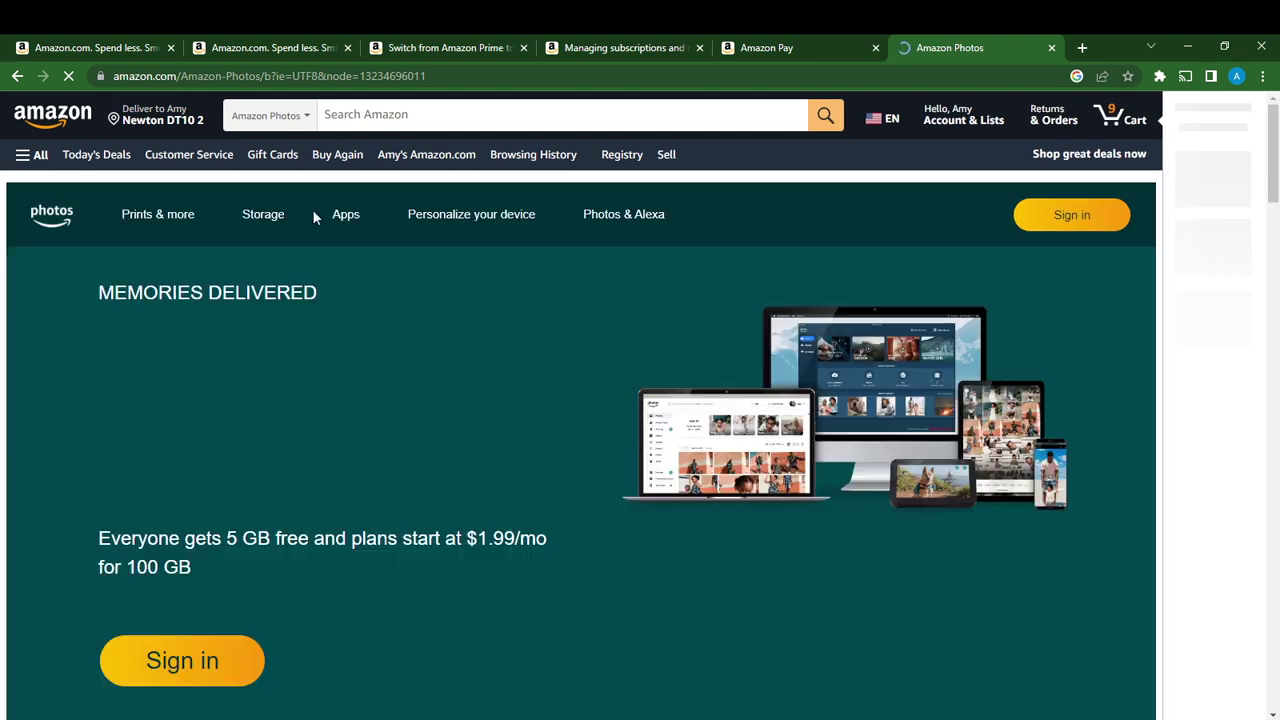
{"action": "scroll", "coordinate": [561, 217], "scroll_direction": "down", "scroll_amount": 2}
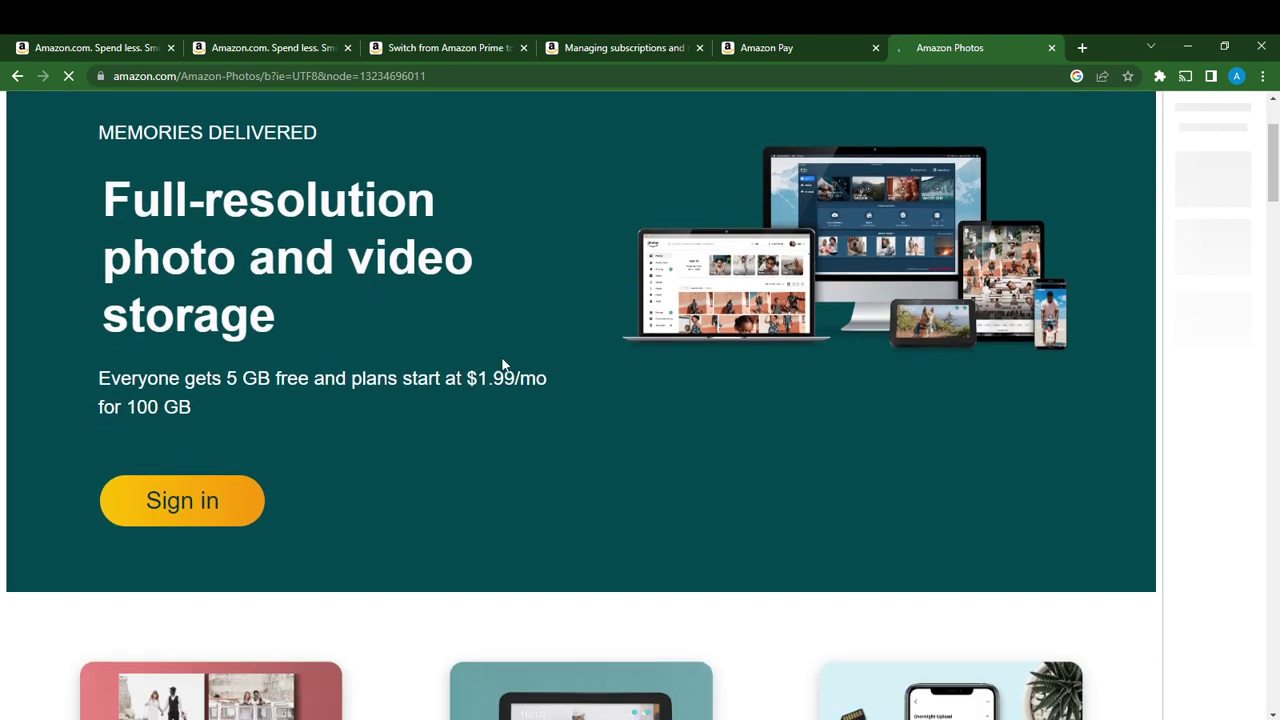
{"action": "scroll", "coordinate": [173, 347], "scroll_direction": "up", "scroll_amount": 2}
{"action": "scroll", "coordinate": [231, 445], "scroll_direction": "down", "scroll_amount": 2}
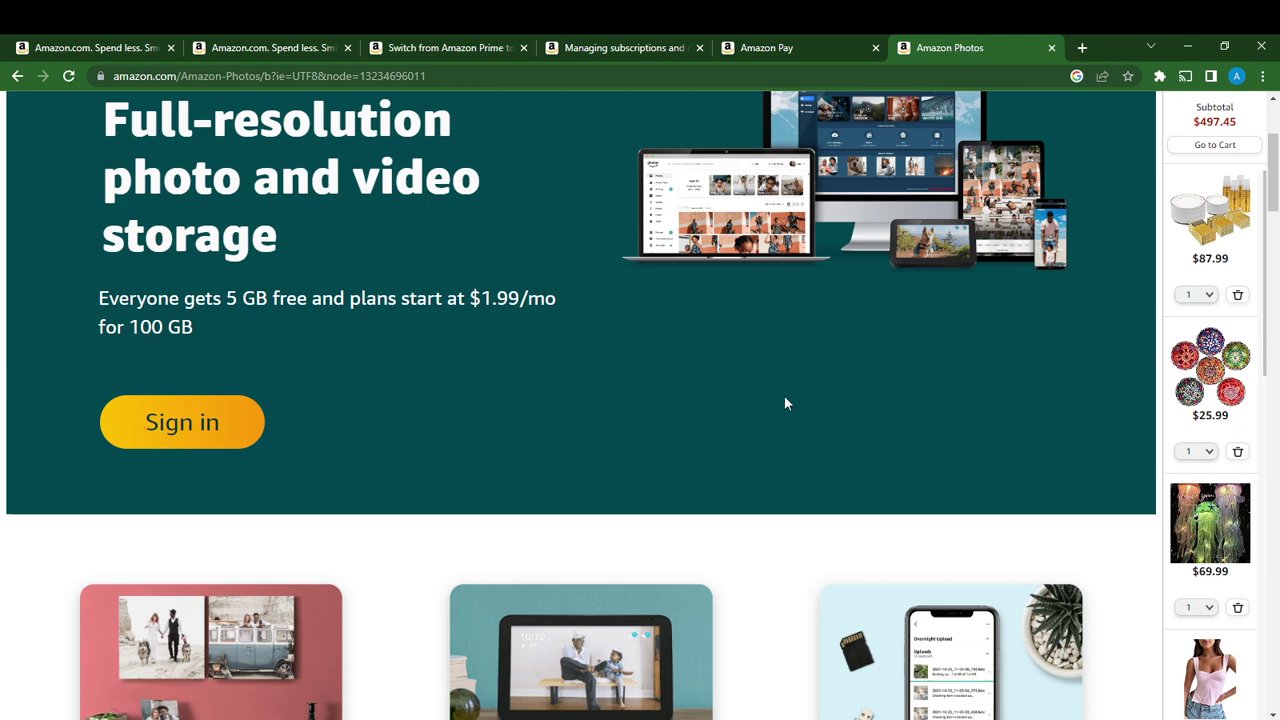
{"action": "key", "text": "F5"}
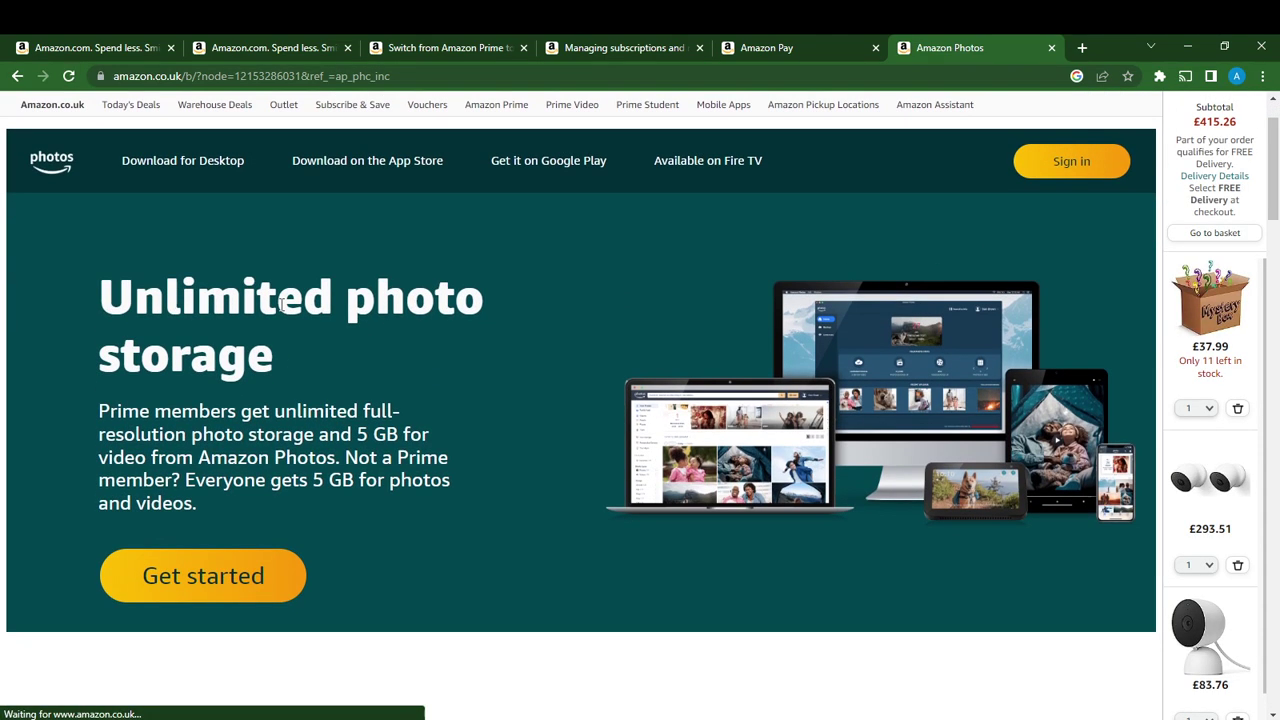
{"action": "left_click", "coordinate": [1074, 161]}
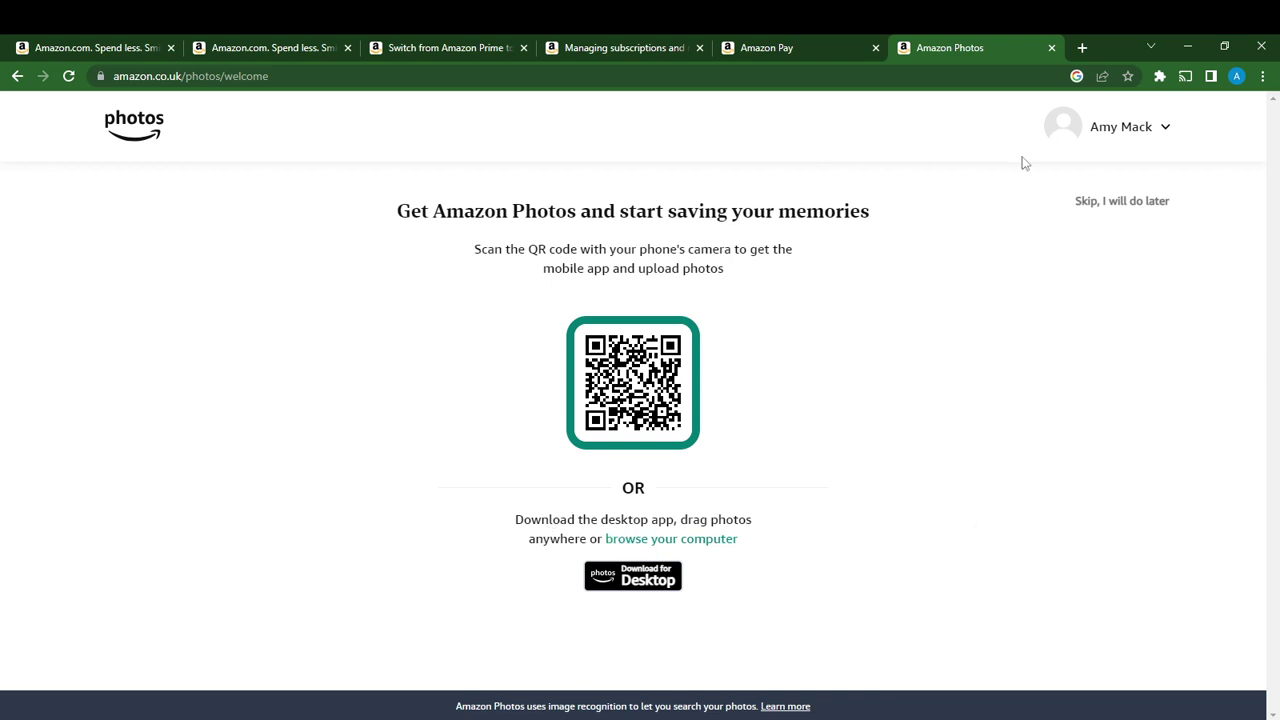
Skip the app setup and browse the device for a photo to upload
{"action": "left_click", "coordinate": [1106, 203]}
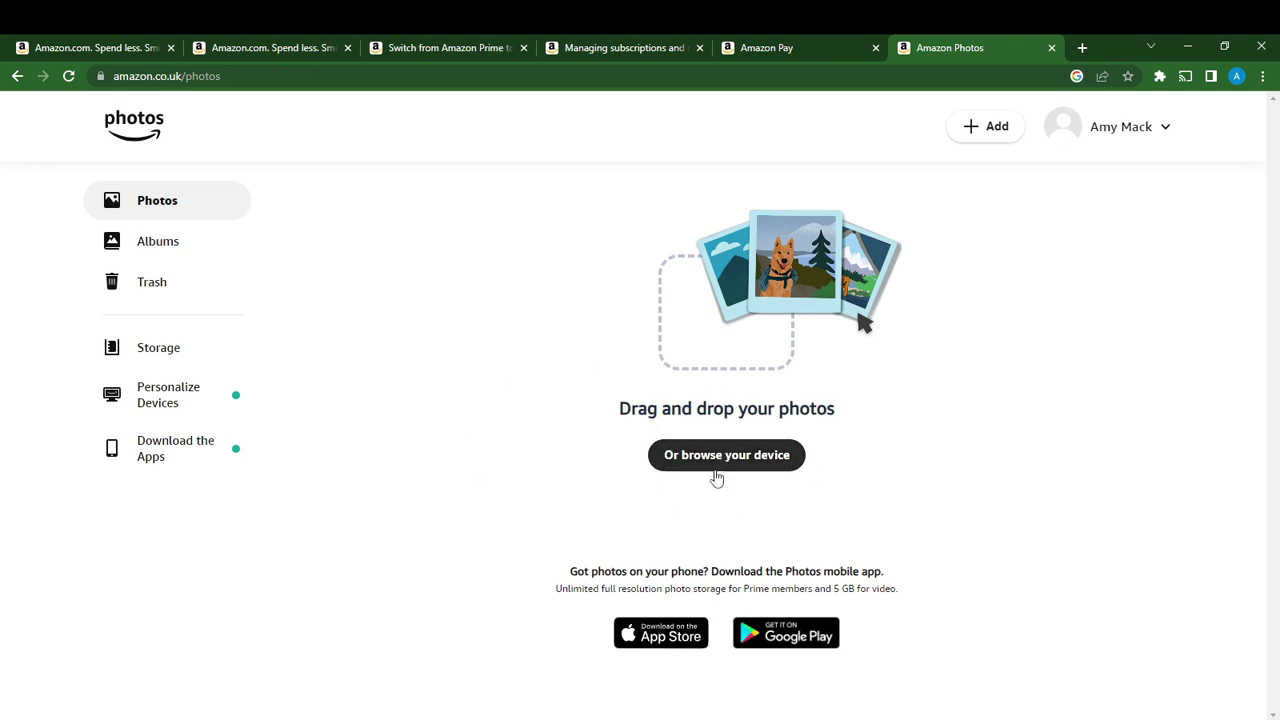
{"action": "left_click", "coordinate": [757, 462]}
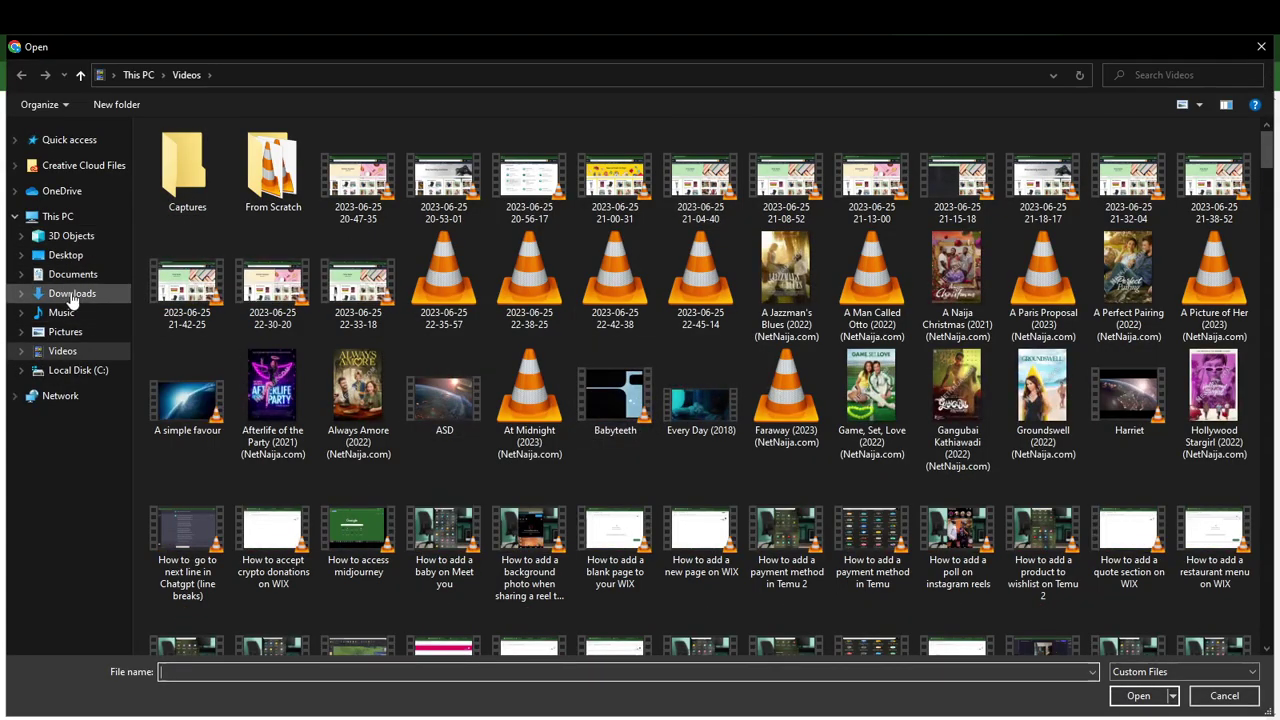
Upload the stock-vector 'I'm offline' slogan JPG from the Downloads folder
{"action": "left_click", "coordinate": [74, 295]}
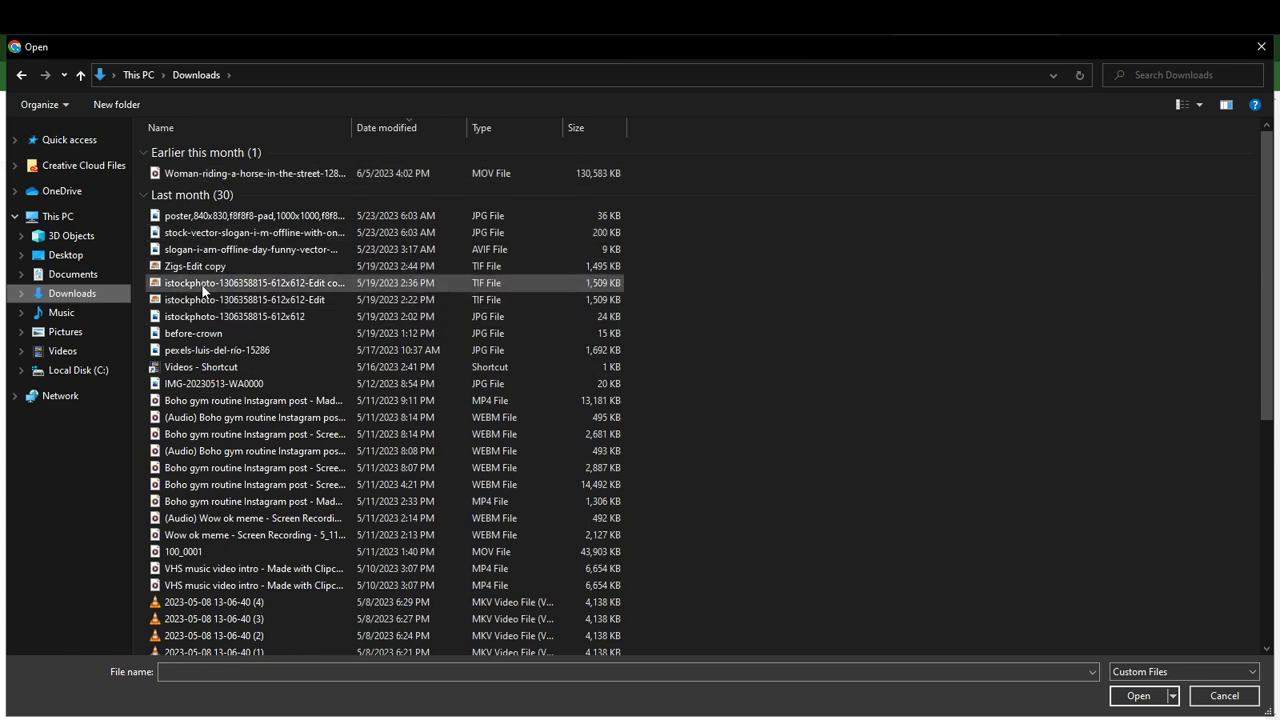
{"action": "left_click", "coordinate": [224, 234]}
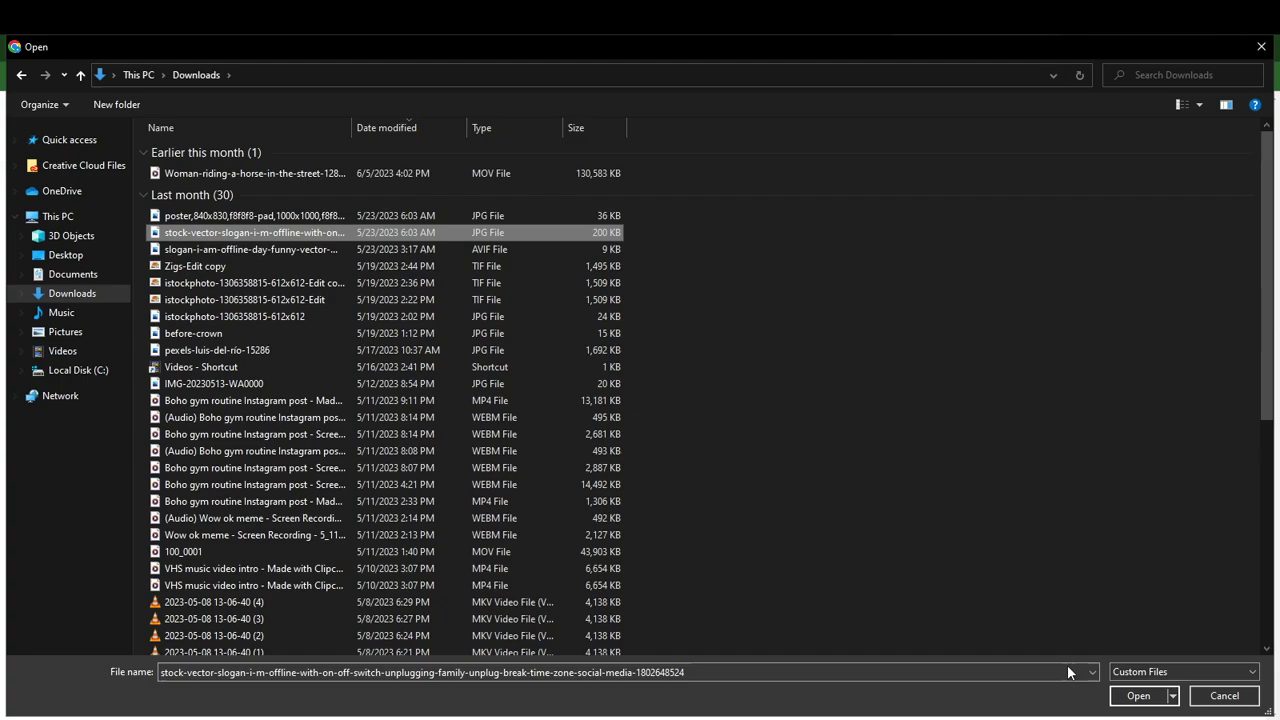
{"action": "left_click", "coordinate": [1138, 695]}
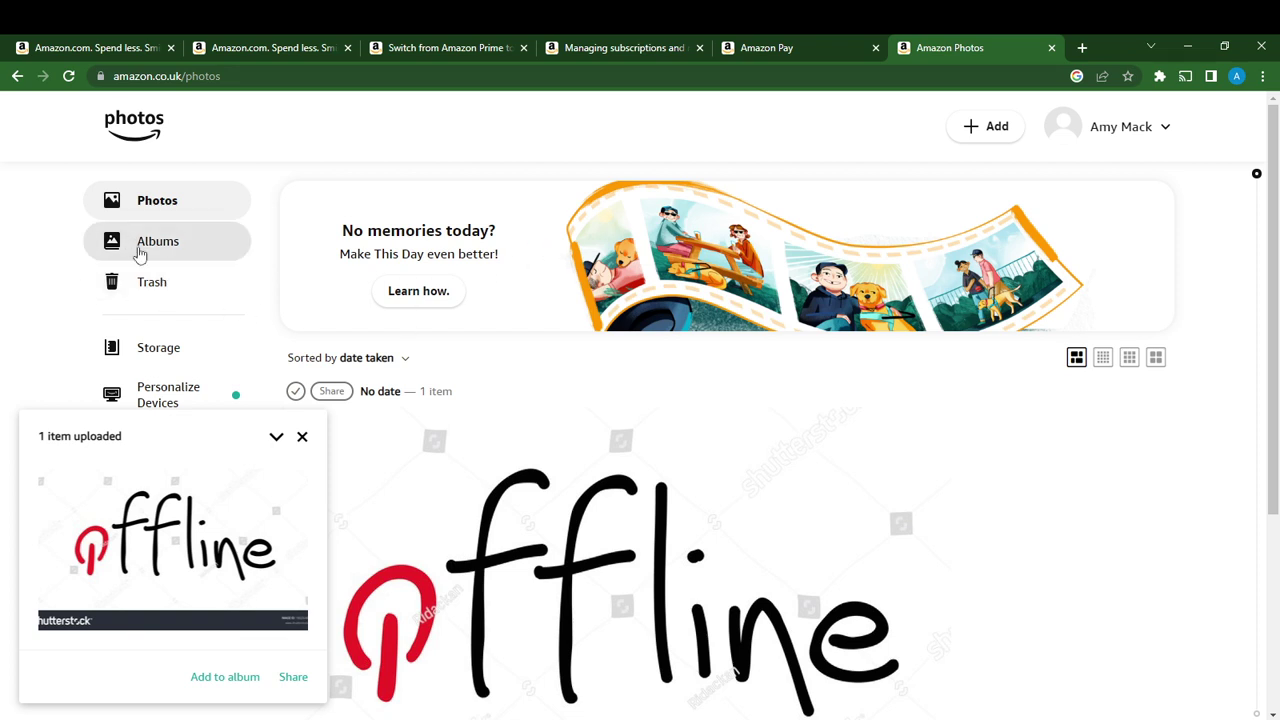
Dismiss the Add to album prompt and upload panel, then review the single uploaded photo
{"action": "left_click", "coordinate": [206, 688]}
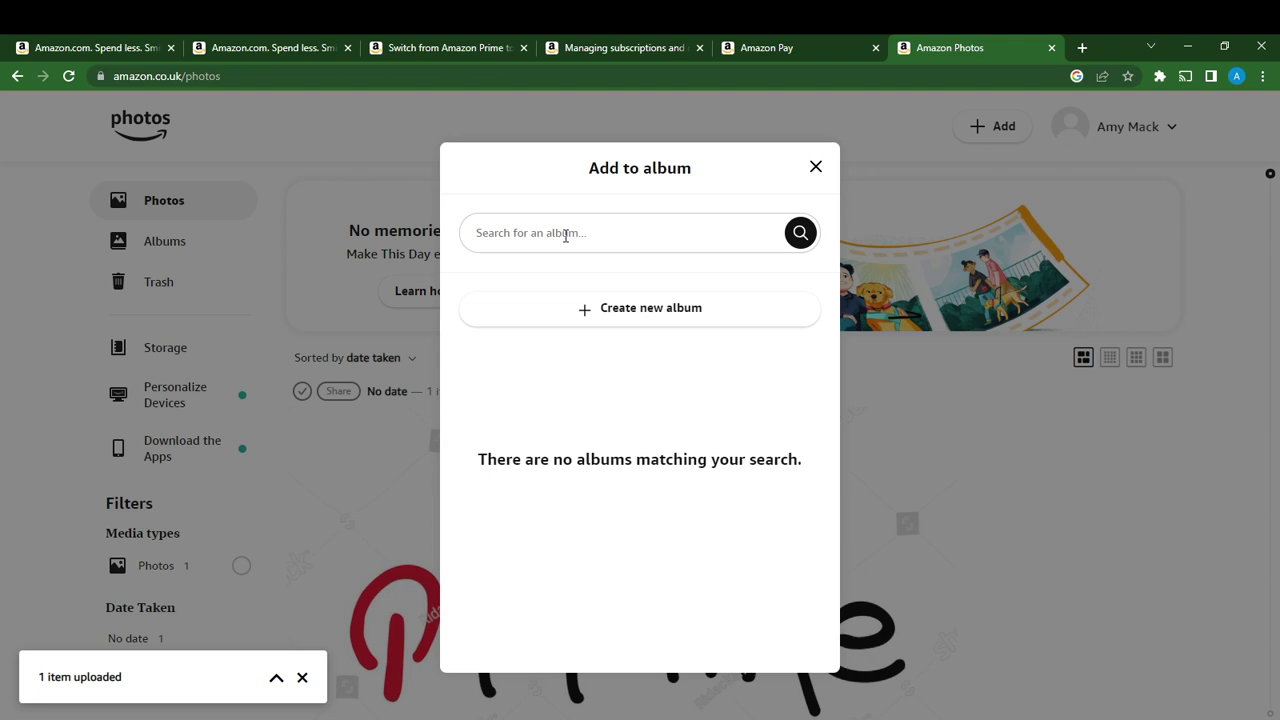
{"action": "left_click", "coordinate": [815, 168]}
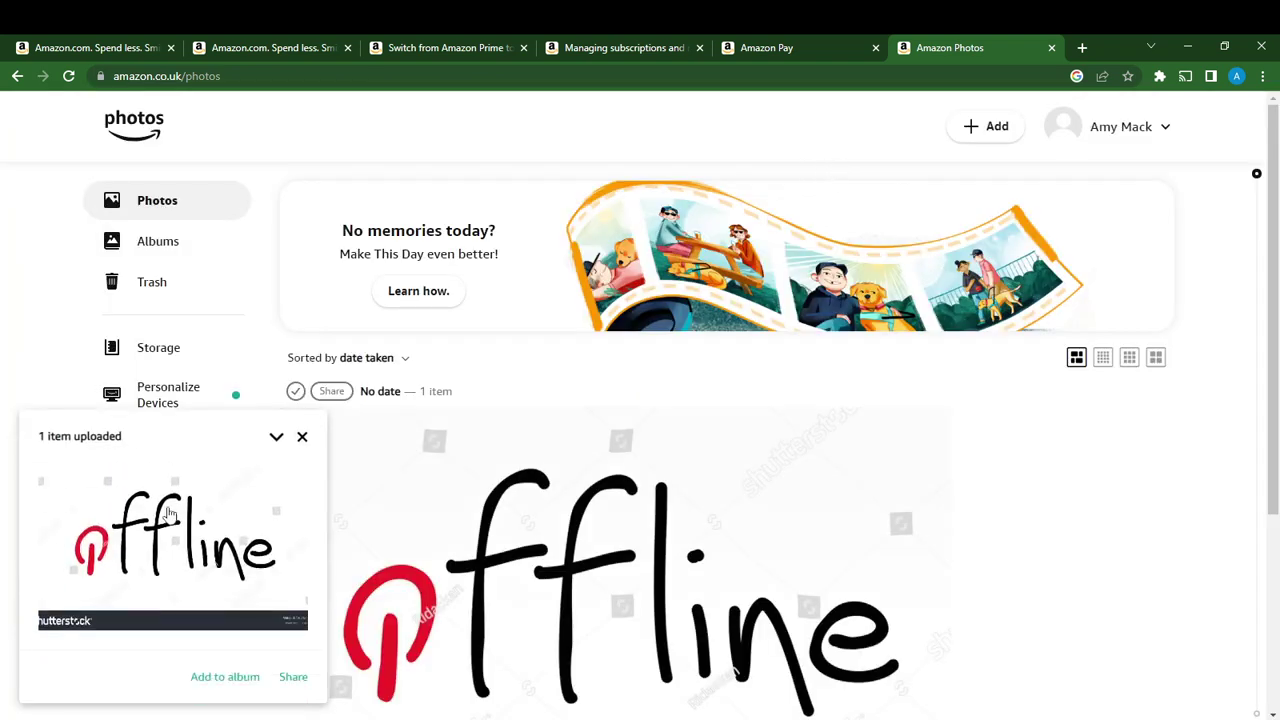
{"action": "scroll", "coordinate": [887, 377], "scroll_direction": "down", "scroll_amount": 1}
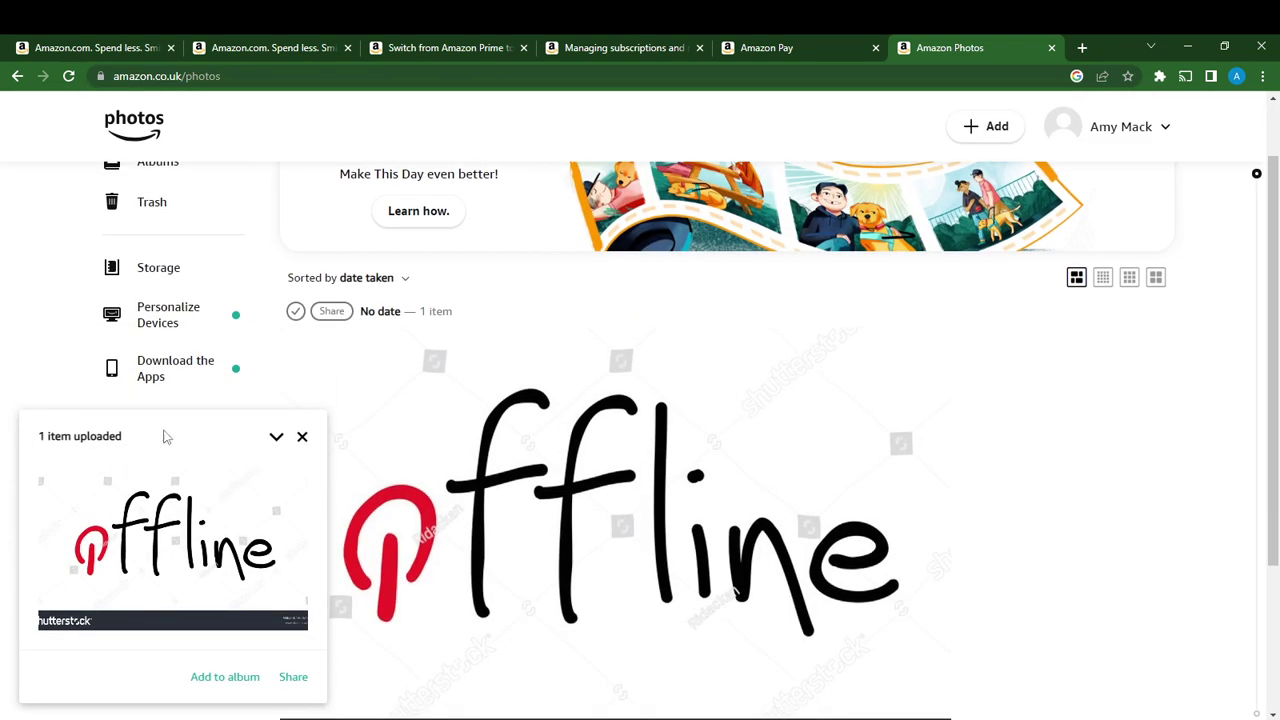
{"action": "left_click", "coordinate": [301, 441]}
{"action": "scroll", "coordinate": [466, 300], "scroll_direction": "down", "scroll_amount": 3}
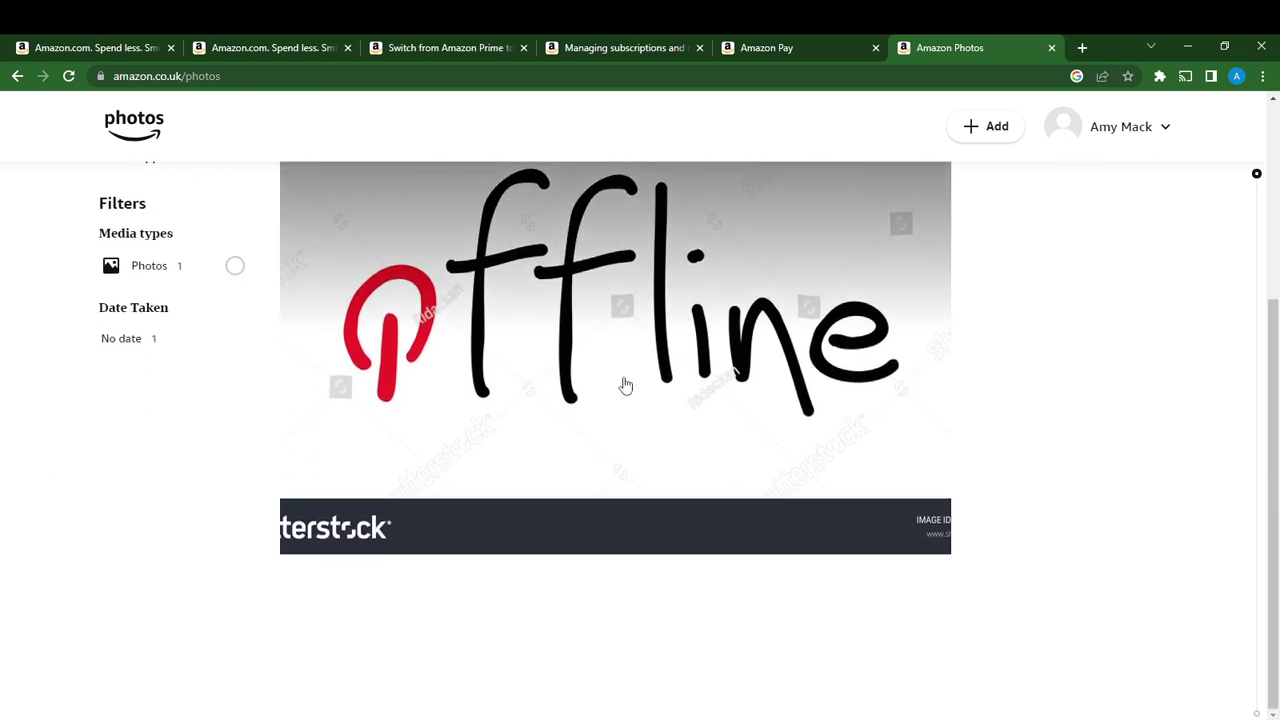
{"action": "scroll", "coordinate": [860, 450], "scroll_direction": "up", "scroll_amount": 1}
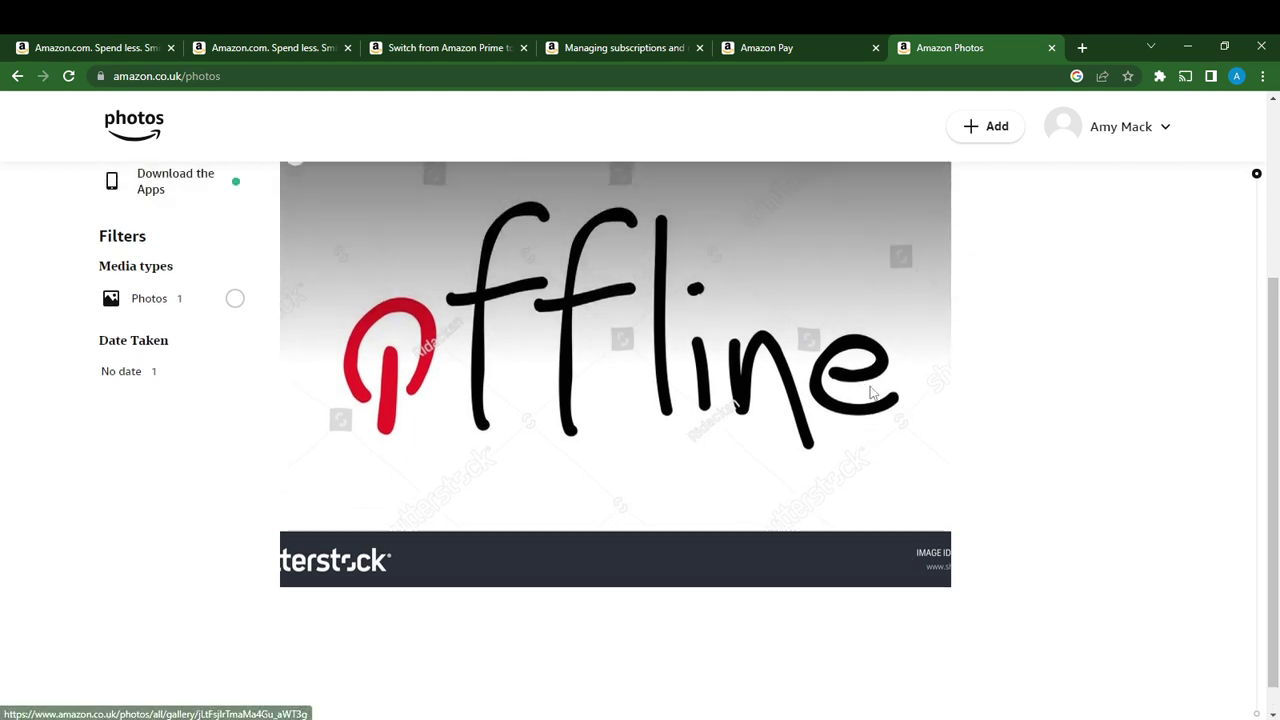
{"action": "scroll", "coordinate": [870, 393], "scroll_direction": "up", "scroll_amount": 3}
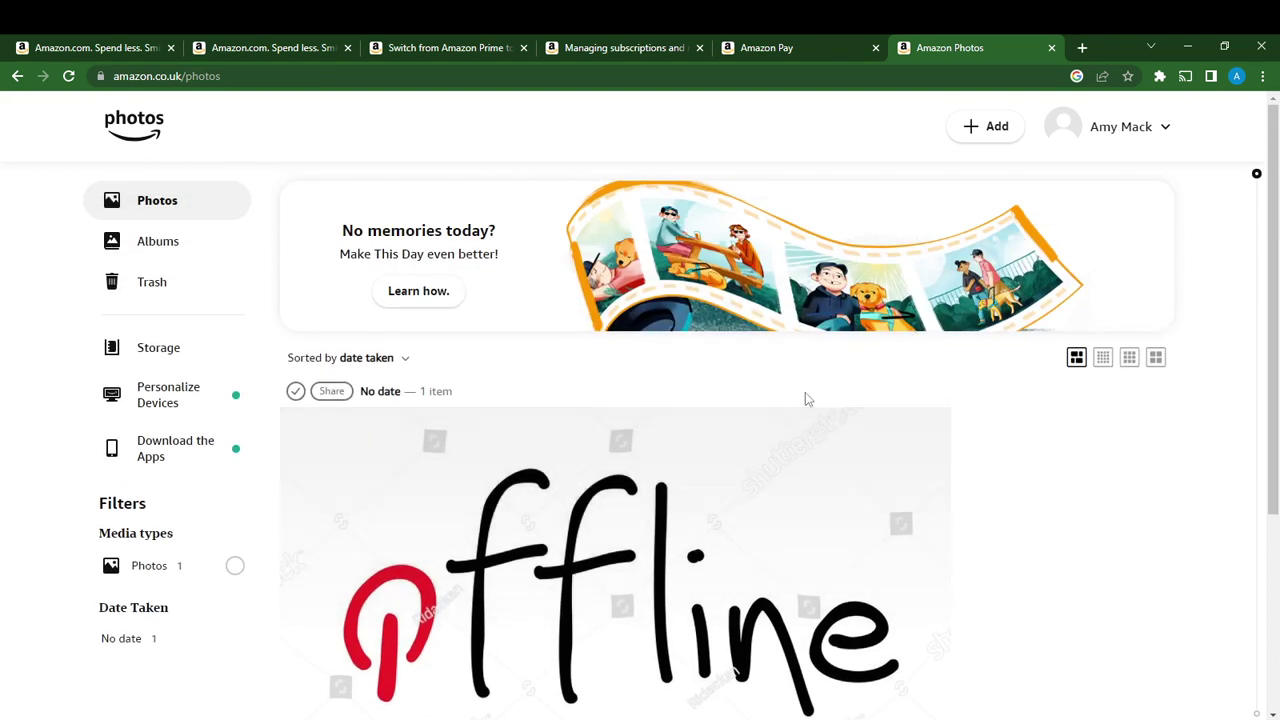
{"action": "scroll", "coordinate": [726, 437], "scroll_direction": "down", "scroll_amount": 3}
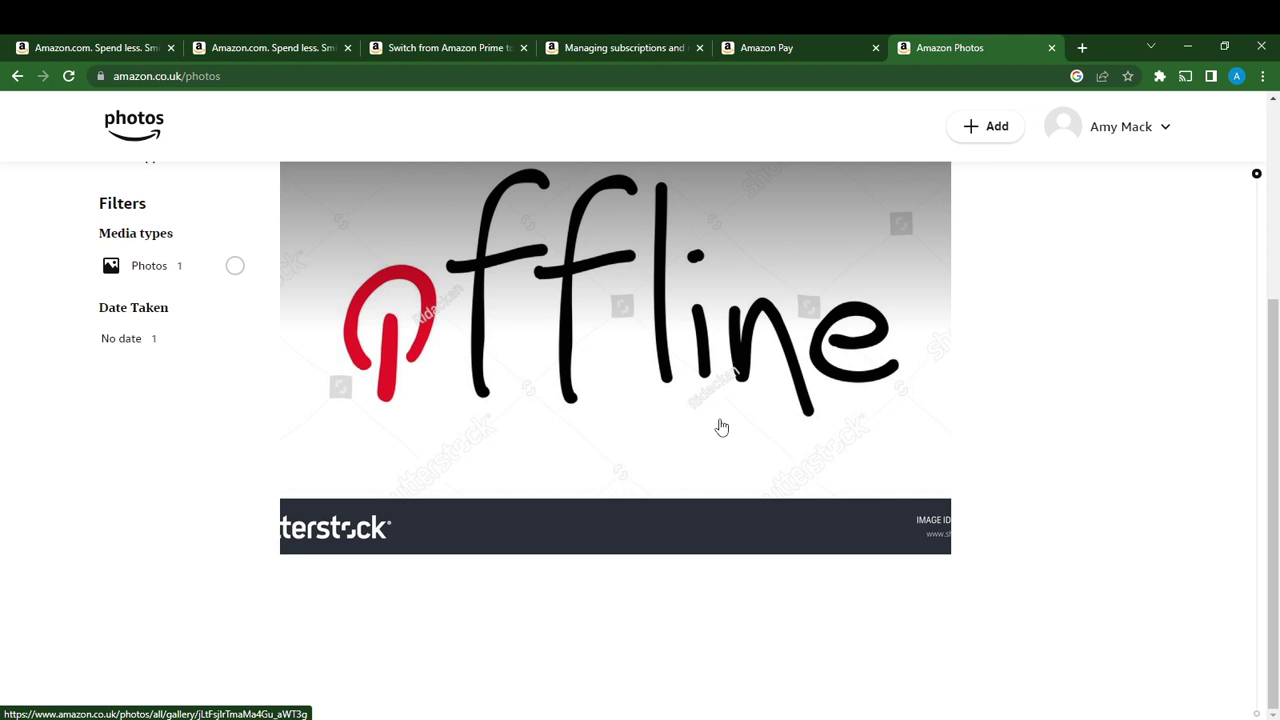
{"action": "scroll", "coordinate": [303, 300], "scroll_direction": "up", "scroll_amount": 3}
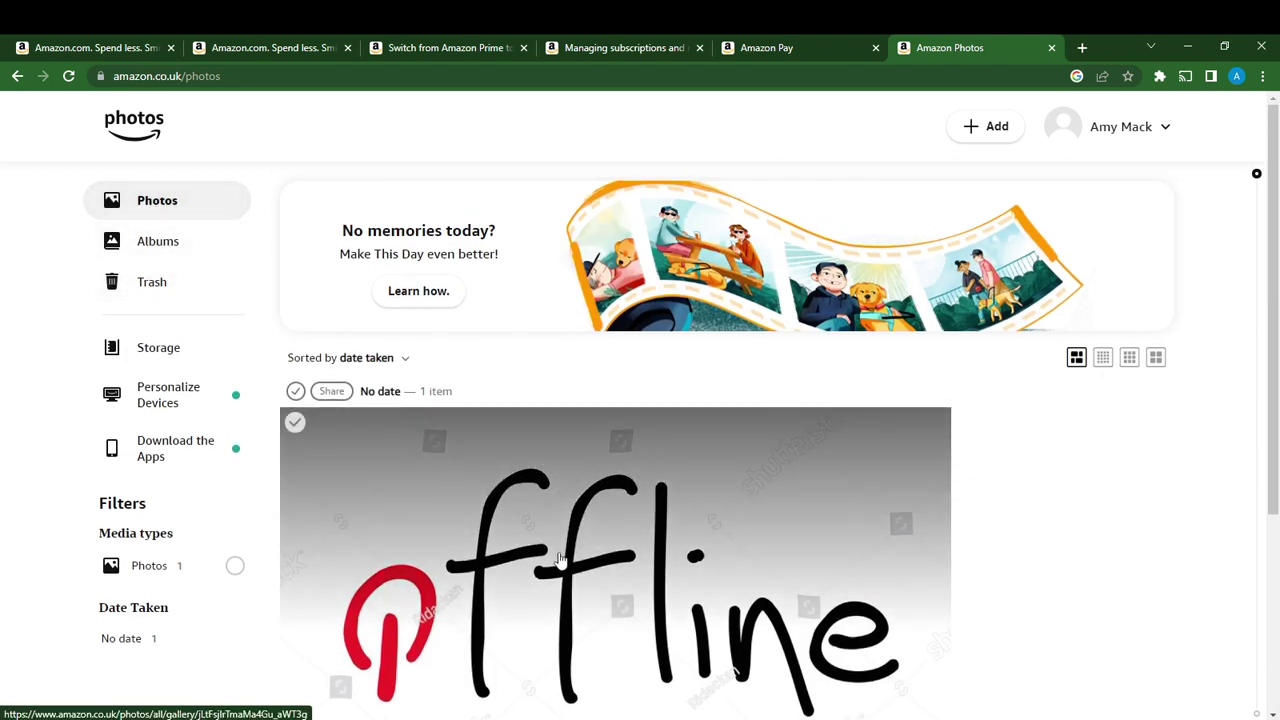
Open the offline slogan photo and move it to Trash
{"action": "left_click", "coordinate": [544, 556]}
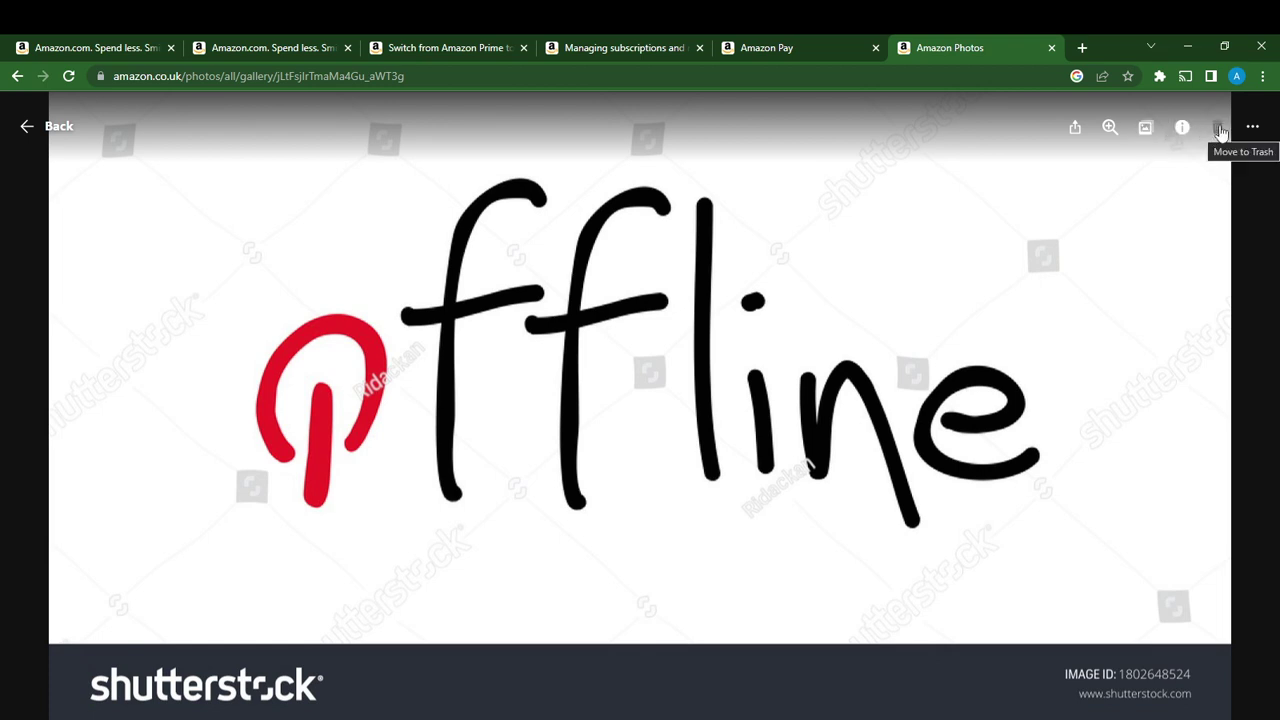
{"action": "left_click", "coordinate": [1219, 129]}
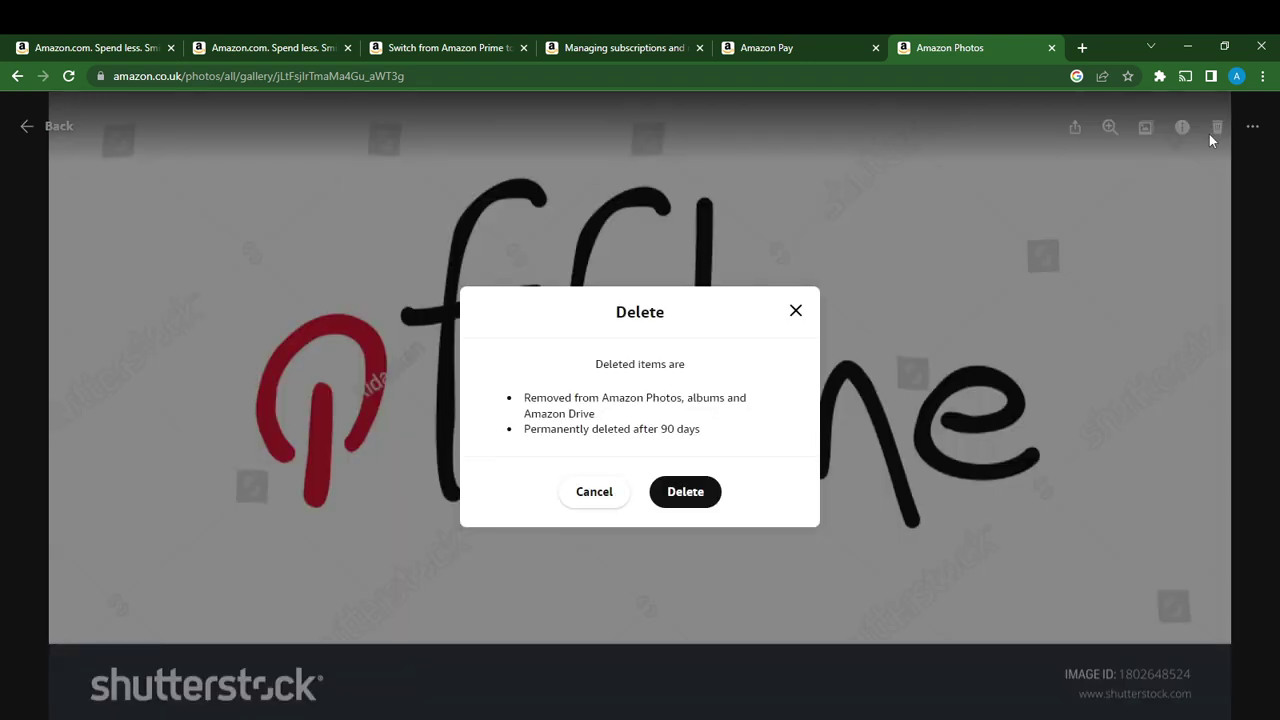
{"action": "left_click", "coordinate": [680, 494]}
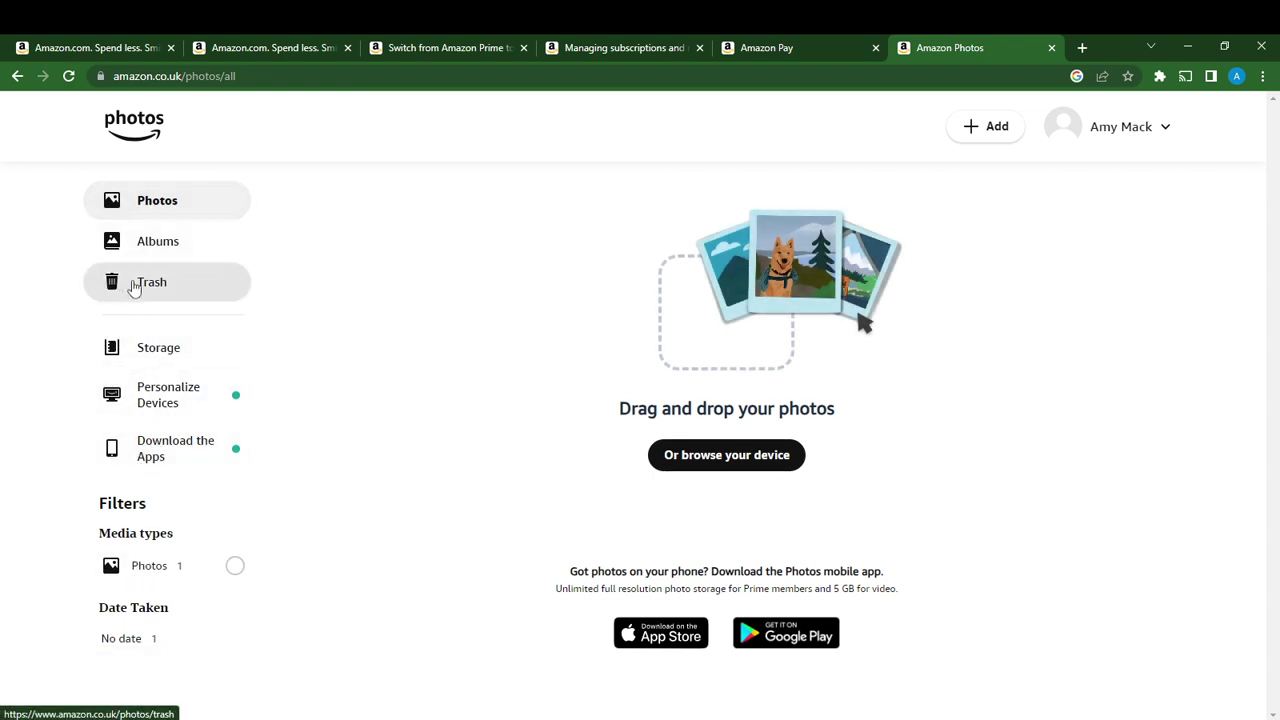
In Trash, select the offline slogan photo and permanently delete it
{"action": "left_click", "coordinate": [133, 285]}
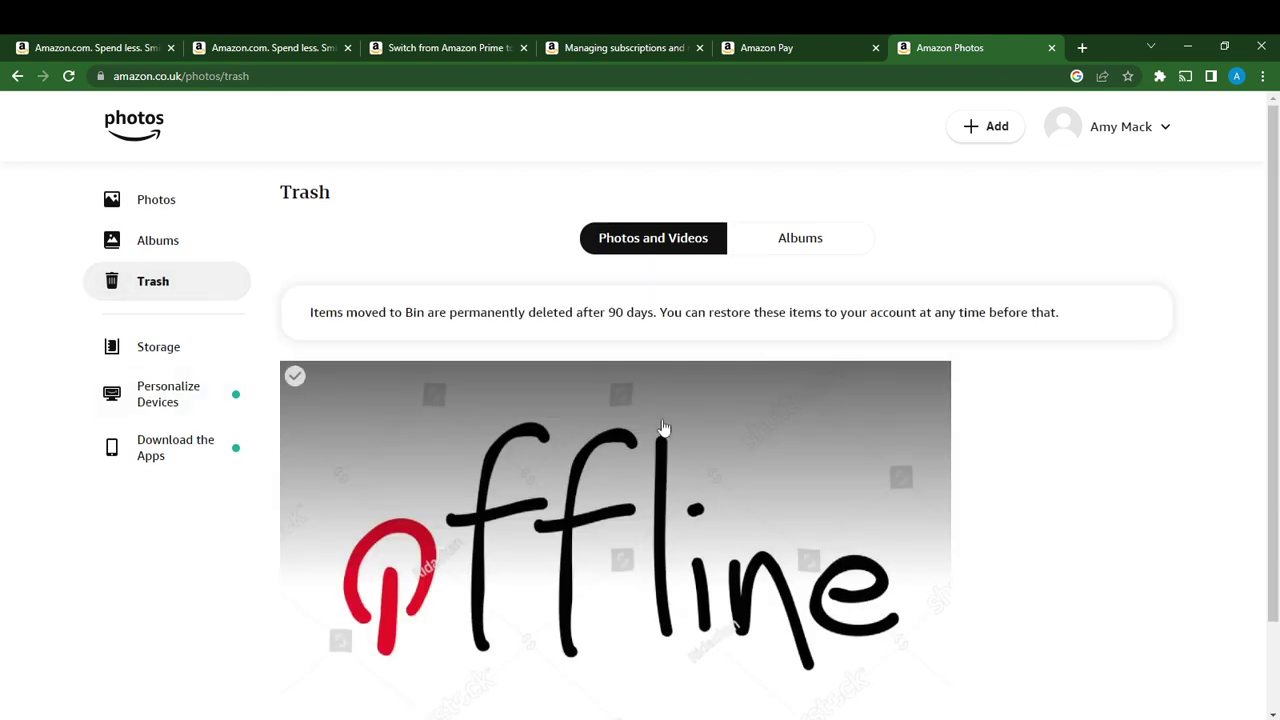
{"action": "scroll", "coordinate": [663, 429], "scroll_direction": "down", "scroll_amount": 2}
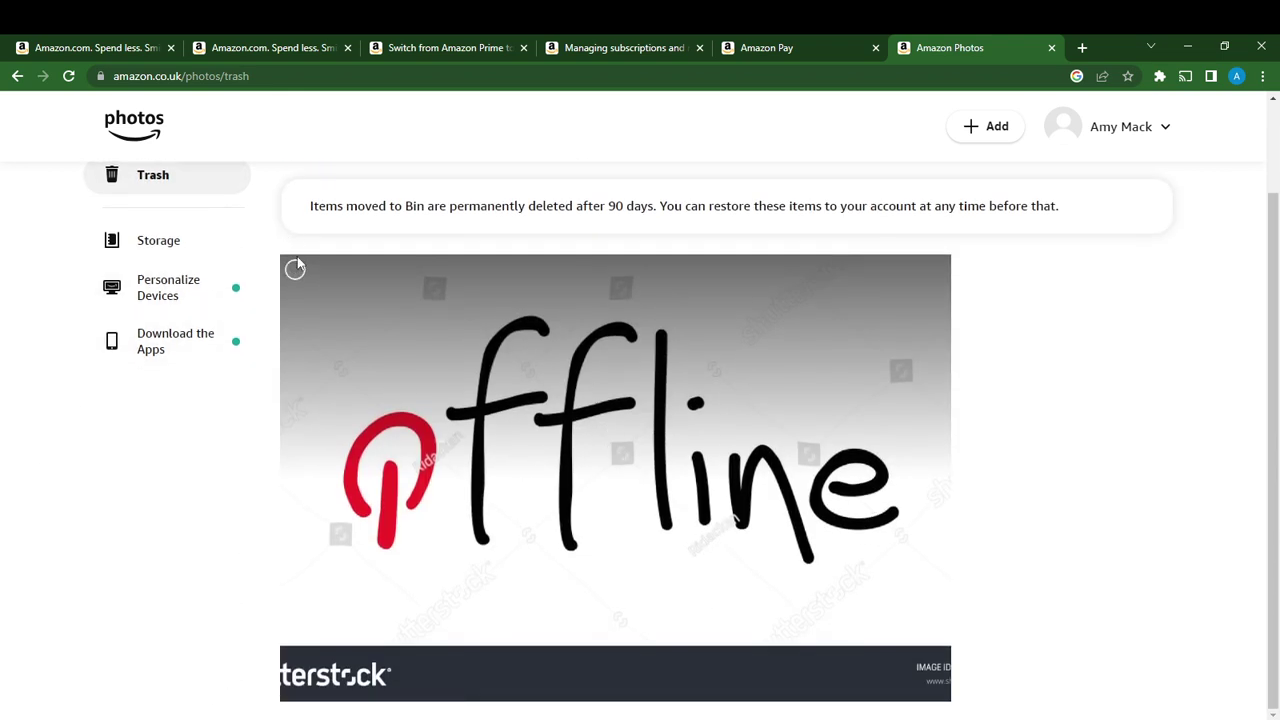
{"action": "scroll", "coordinate": [729, 383], "scroll_direction": "up", "scroll_amount": 2}
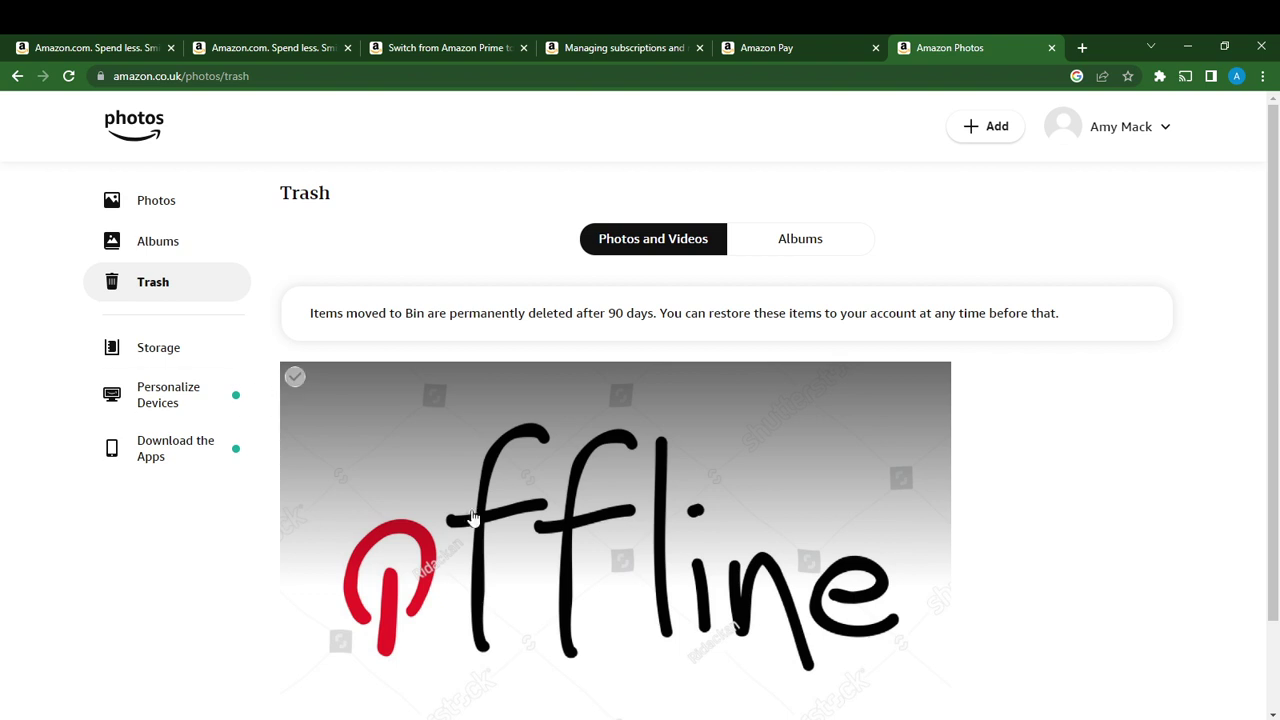
{"action": "left_click", "coordinate": [660, 484]}
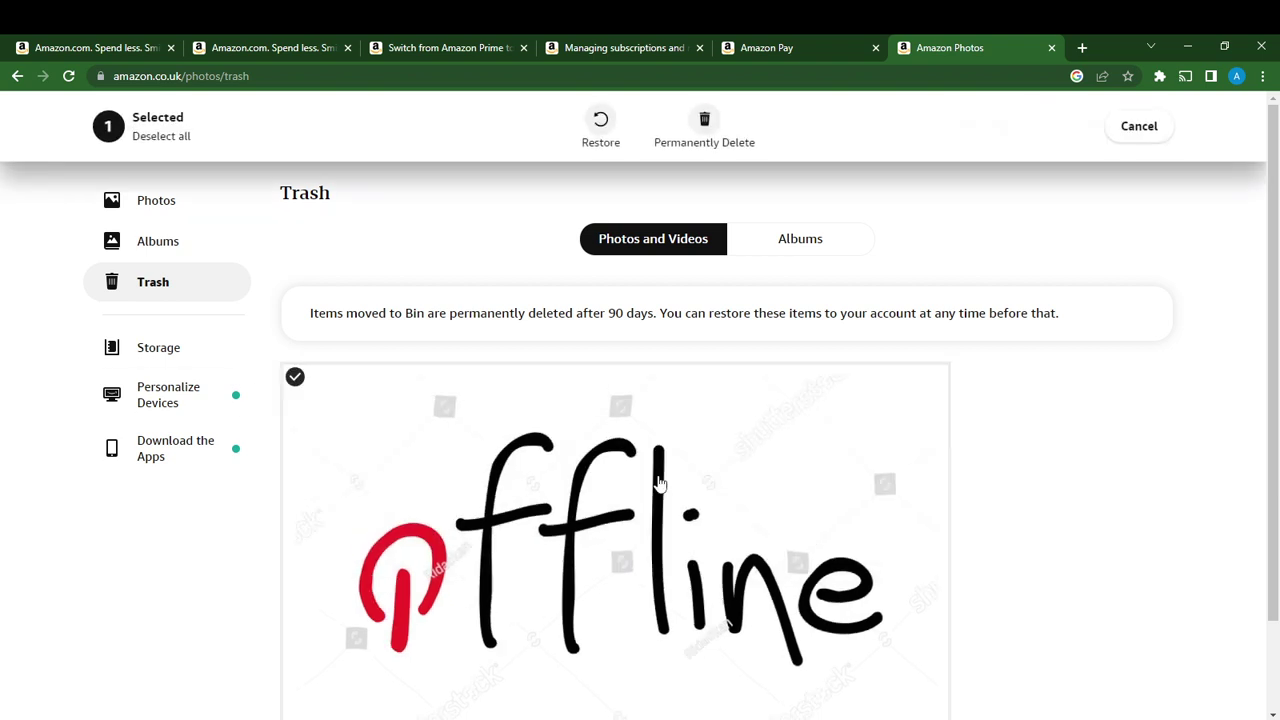
{"action": "left_click", "coordinate": [605, 128]}
{"action": "left_click", "coordinate": [705, 123]}
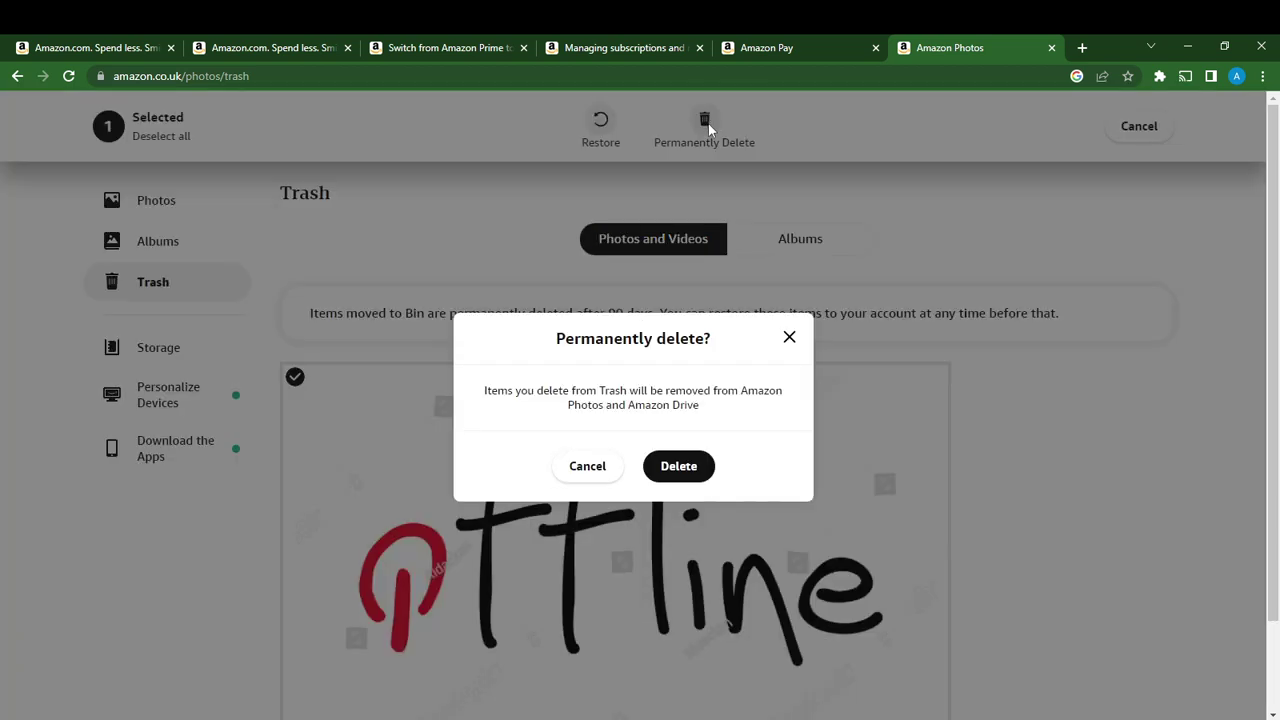
{"action": "left_click", "coordinate": [677, 464]}
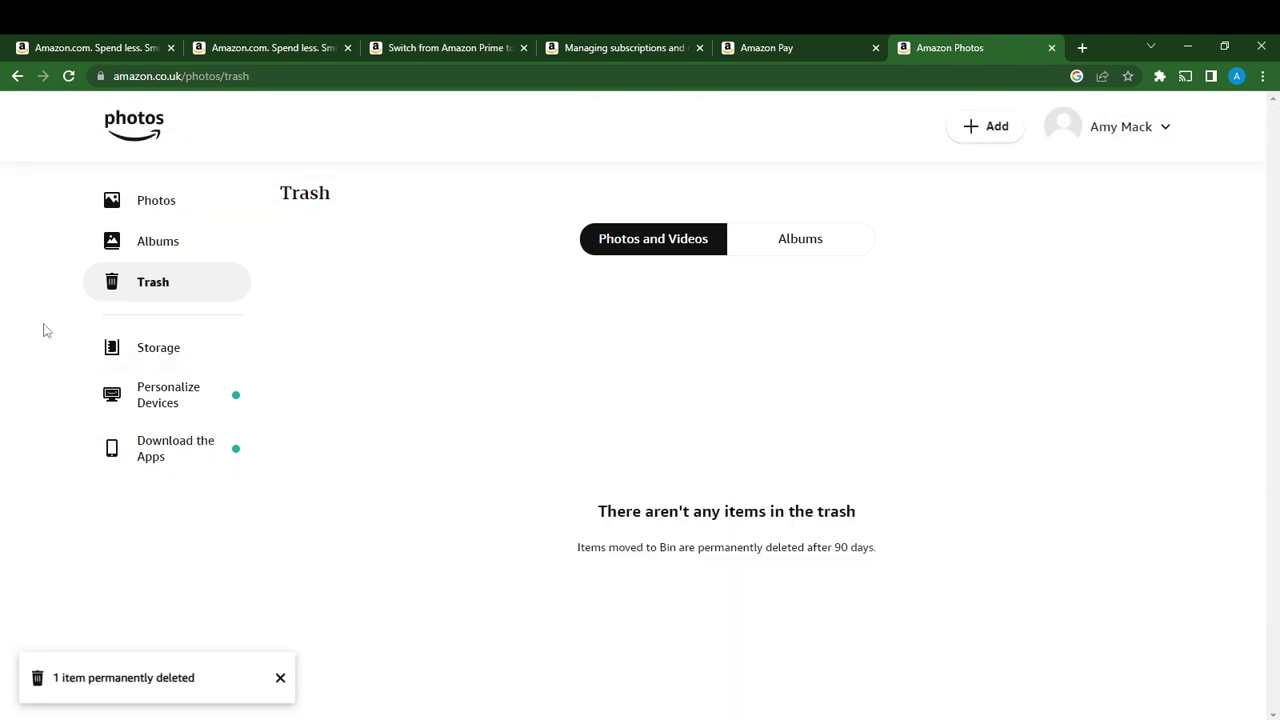
Go back to the empty Photos library from the sidebar
{"action": "left_click", "coordinate": [148, 204]}
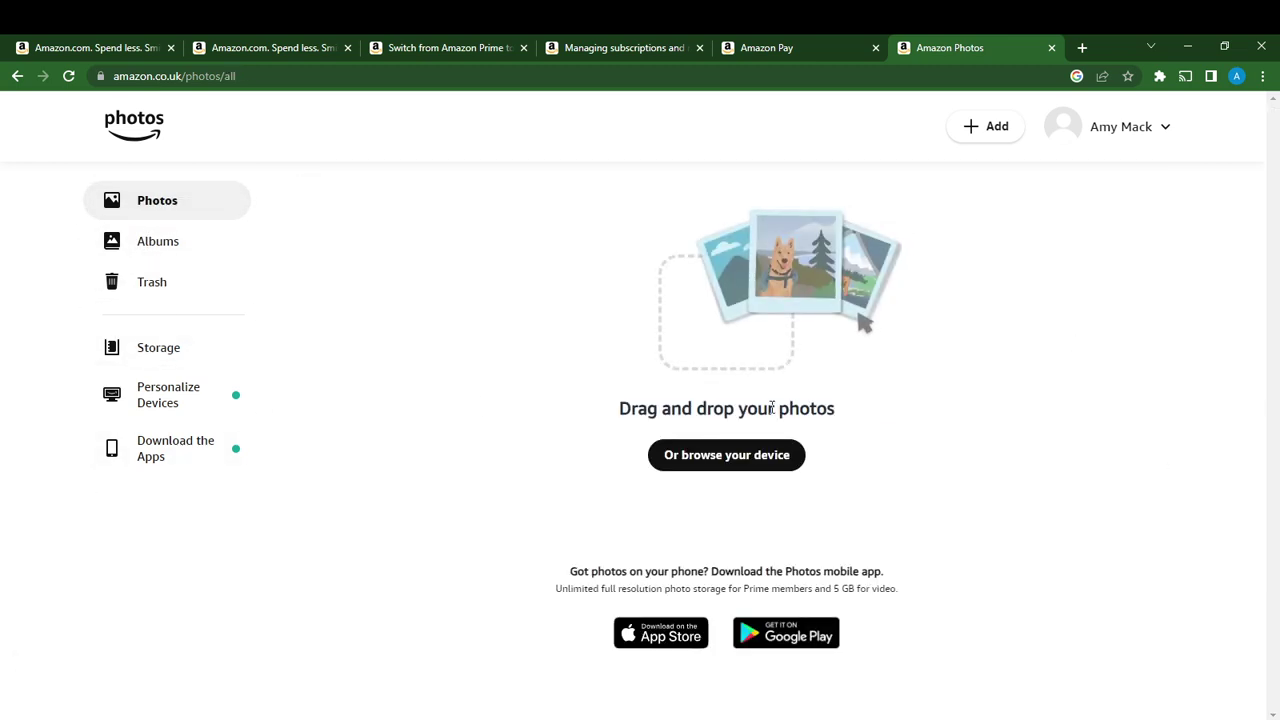